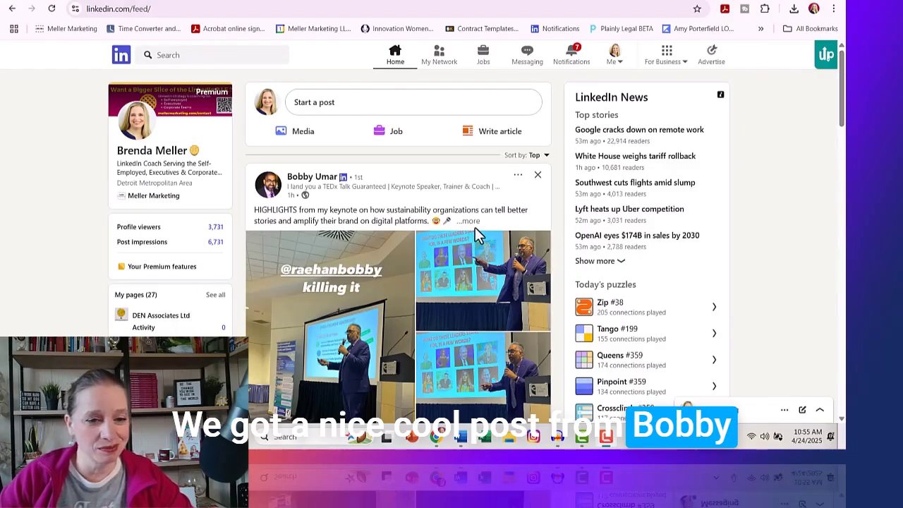
Step: Open the account's Settings & Privacy page and go to its Data privacy section
{"action": "scroll", "coordinate": [530, 210], "scroll_direction": "down", "scroll_amount": 2}
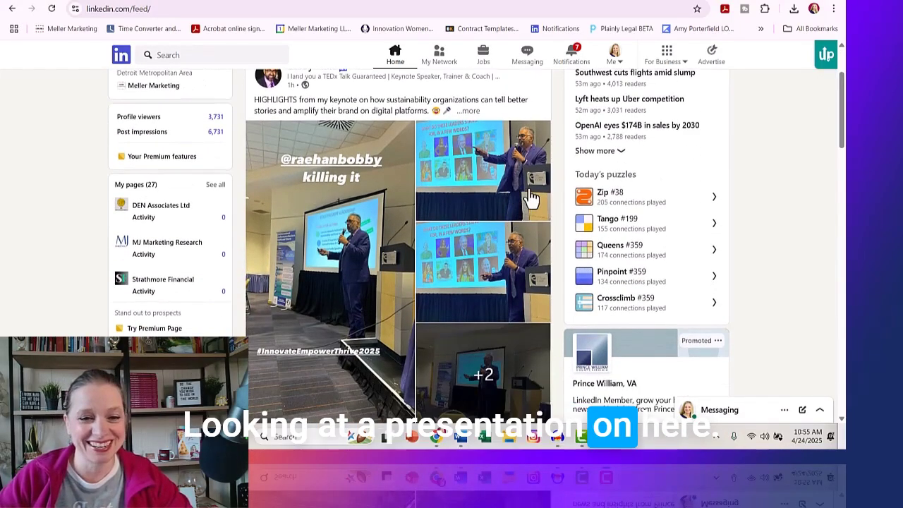
{"action": "scroll", "coordinate": [488, 184], "scroll_direction": "up", "scroll_amount": 2}
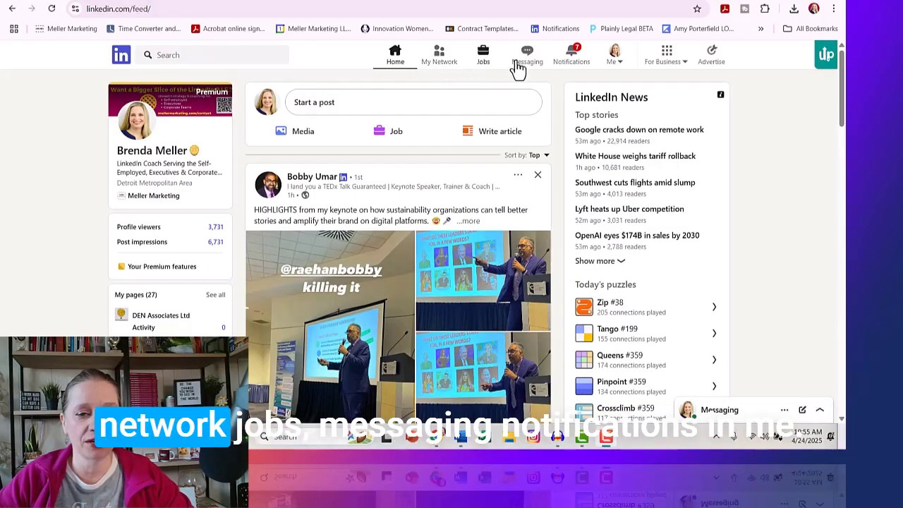
{"action": "left_click", "coordinate": [616, 63]}
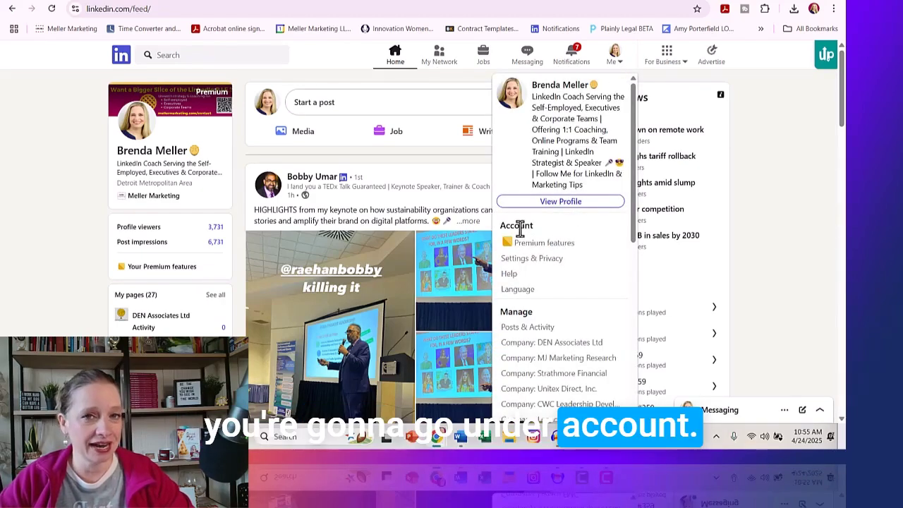
{"action": "left_click", "coordinate": [542, 261]}
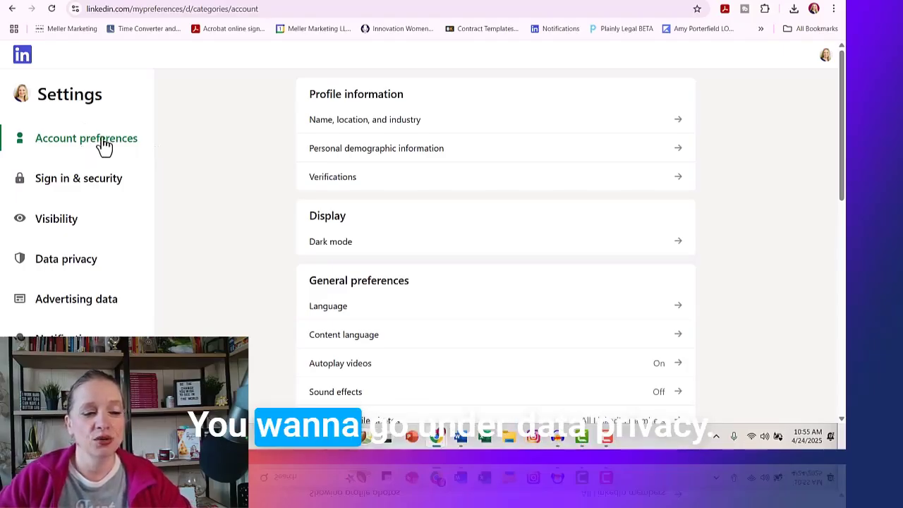
{"action": "left_click", "coordinate": [71, 271]}
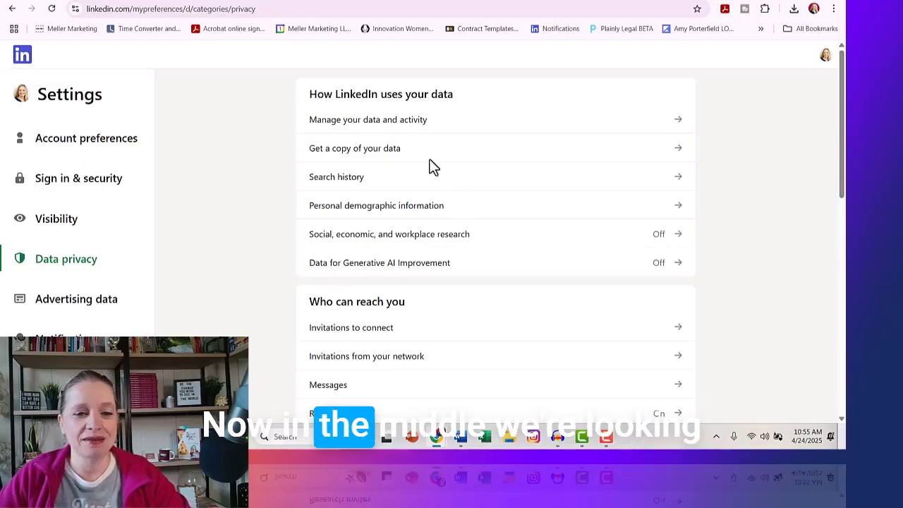
Step: Open the data and activity history and go to its last page, 70, to find the joining date
{"action": "left_click", "coordinate": [371, 127]}
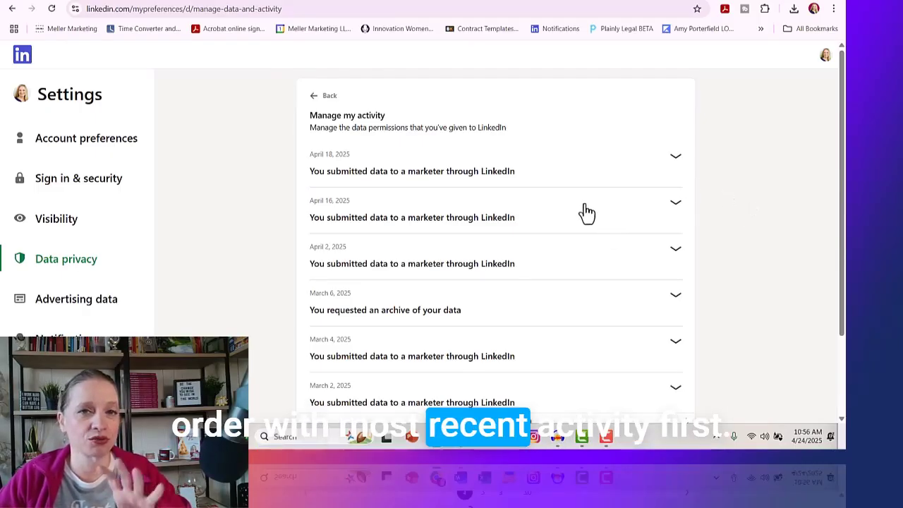
{"action": "scroll", "coordinate": [568, 197], "scroll_direction": "down", "scroll_amount": 2}
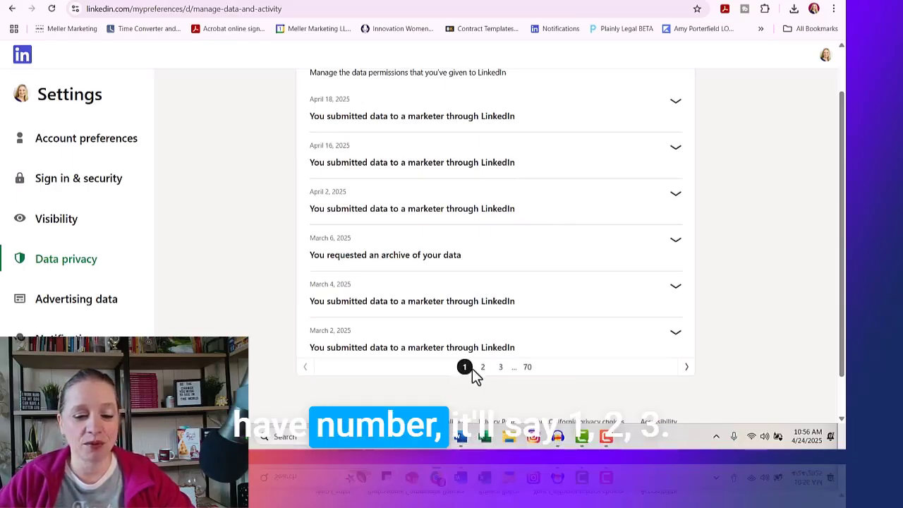
{"action": "left_click", "coordinate": [528, 369]}
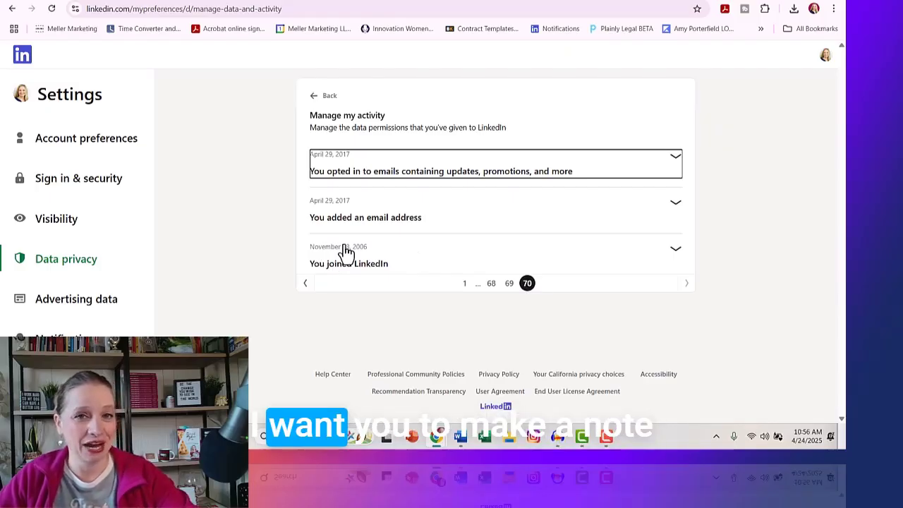
Step: Examine the early account activity entries on pages 69 and 68 of the activity history
{"action": "left_click", "coordinate": [508, 284]}
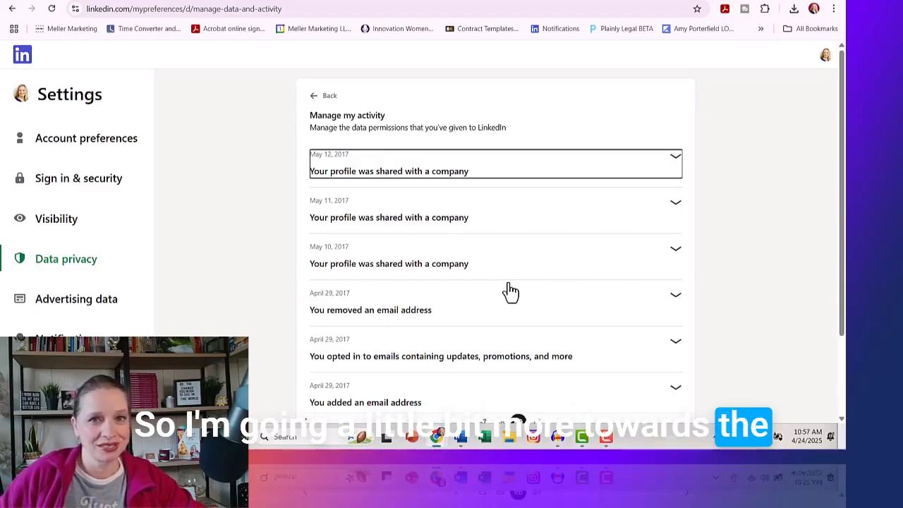
{"action": "scroll", "coordinate": [619, 252], "scroll_direction": "down", "scroll_amount": 2}
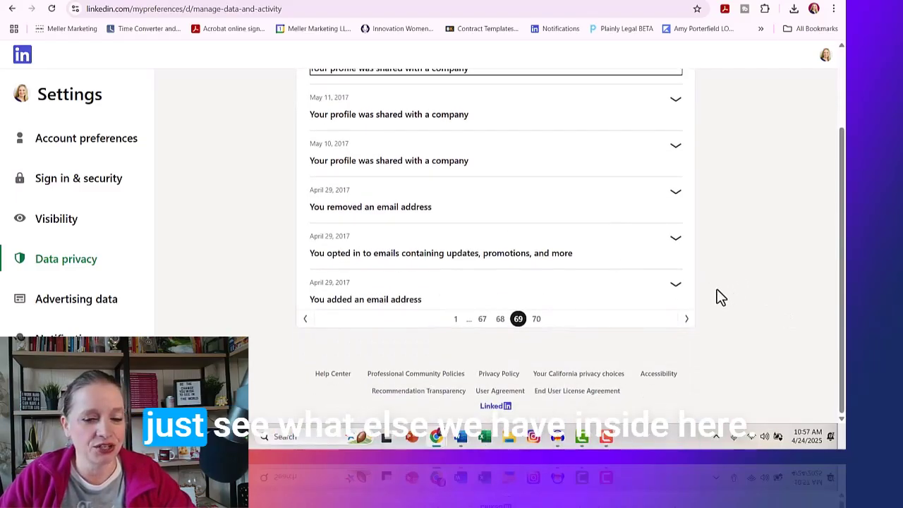
{"action": "scroll", "coordinate": [716, 296], "scroll_direction": "up", "scroll_amount": 1}
{"action": "scroll", "coordinate": [465, 277], "scroll_direction": "up", "scroll_amount": 1}
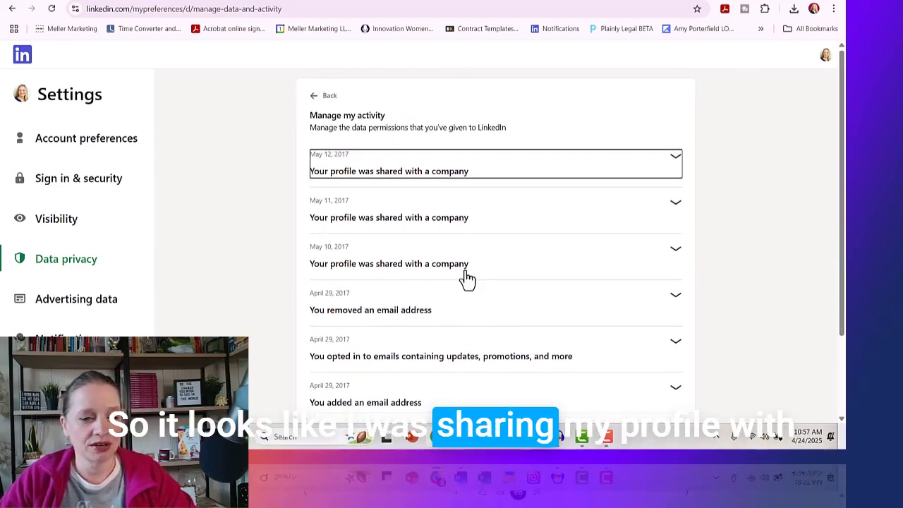
{"action": "scroll", "coordinate": [536, 296], "scroll_direction": "down", "scroll_amount": 2}
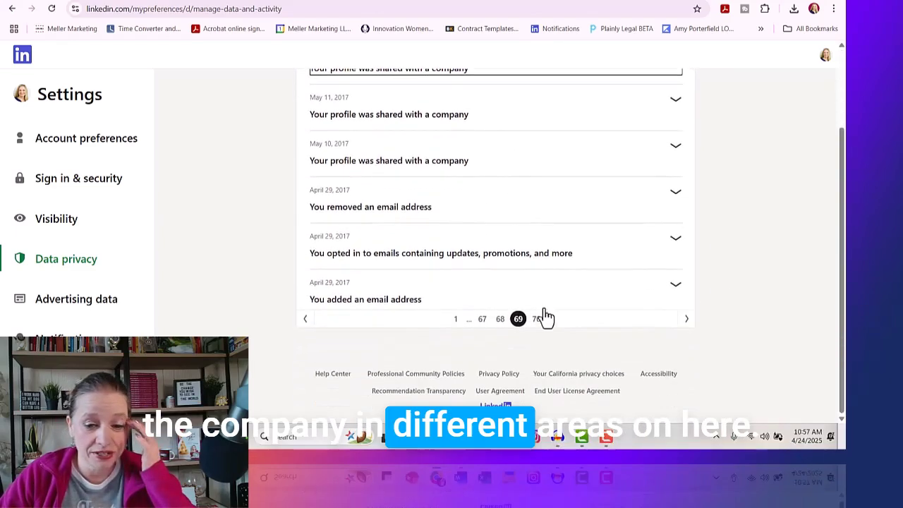
{"action": "left_click", "coordinate": [500, 320]}
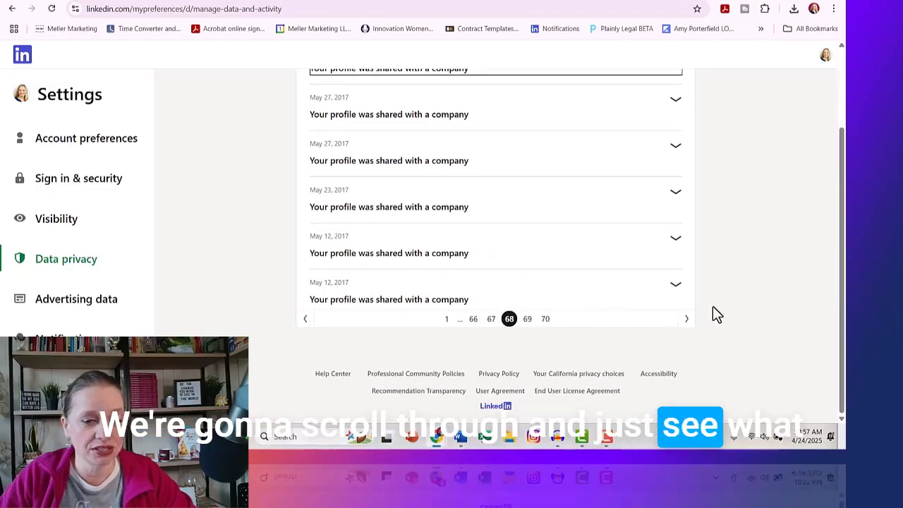
{"action": "scroll", "coordinate": [713, 311], "scroll_direction": "up", "scroll_amount": 3}
{"action": "scroll", "coordinate": [713, 315], "scroll_direction": "down", "scroll_amount": 2}
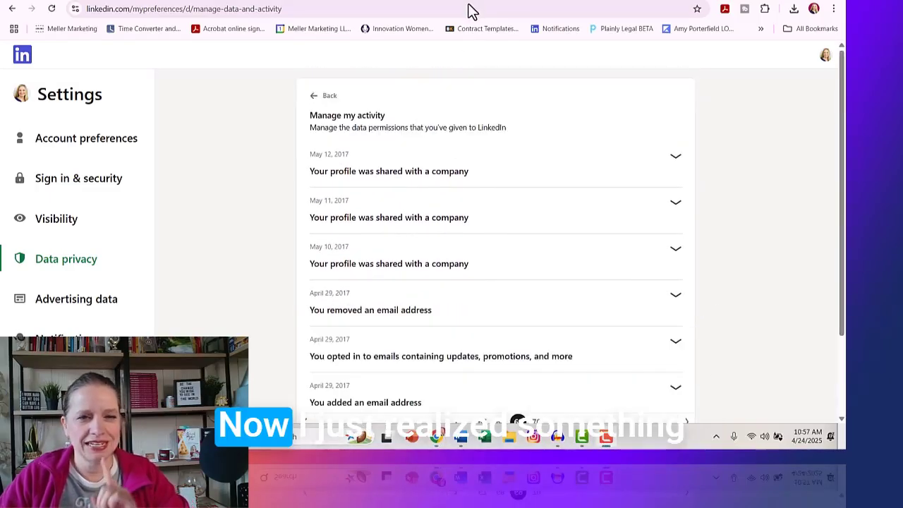
{"action": "scroll", "coordinate": [544, 188], "scroll_direction": "down", "scroll_amount": 2}
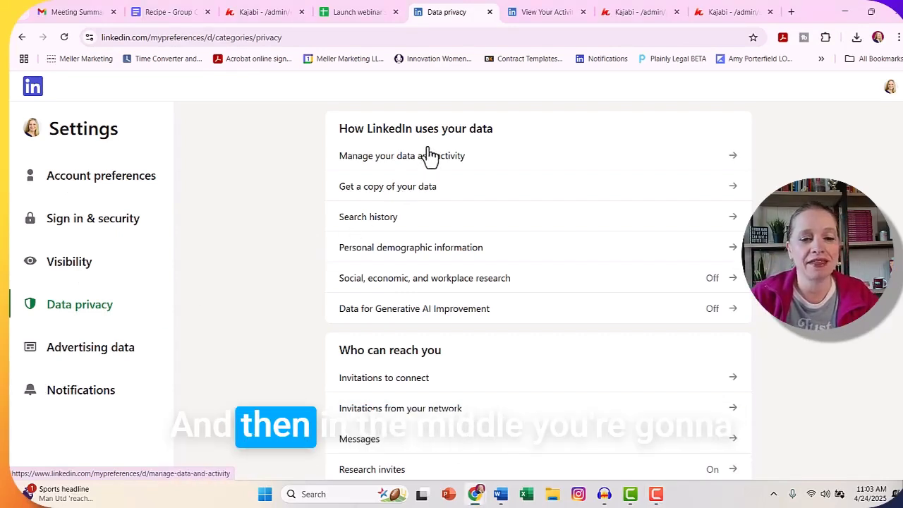
Step: Open the data export settings and choose the larger data archive option that includes connections
{"action": "left_click", "coordinate": [406, 189]}
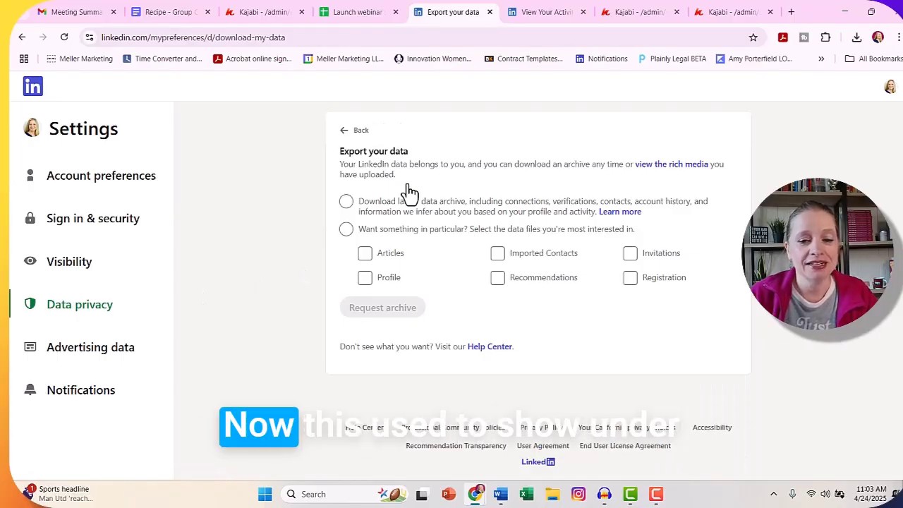
{"action": "left_click", "coordinate": [345, 230]}
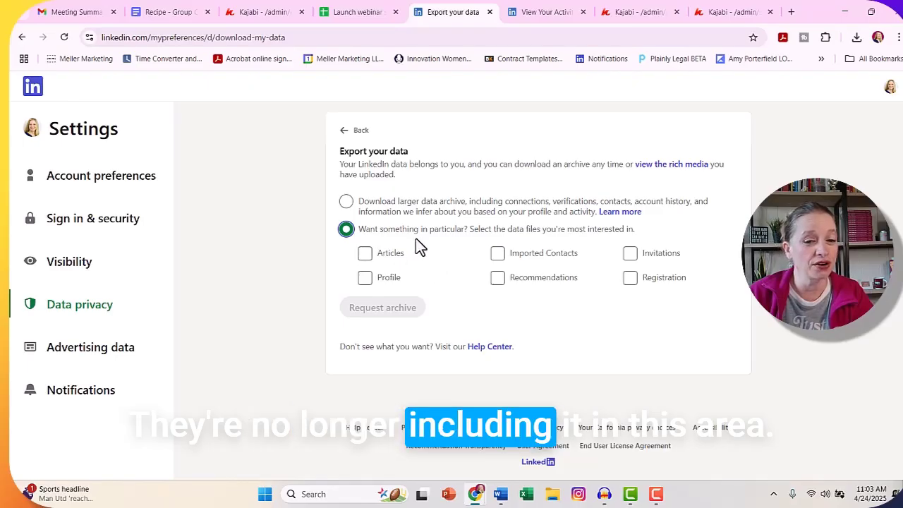
{"action": "left_click", "coordinate": [345, 203]}
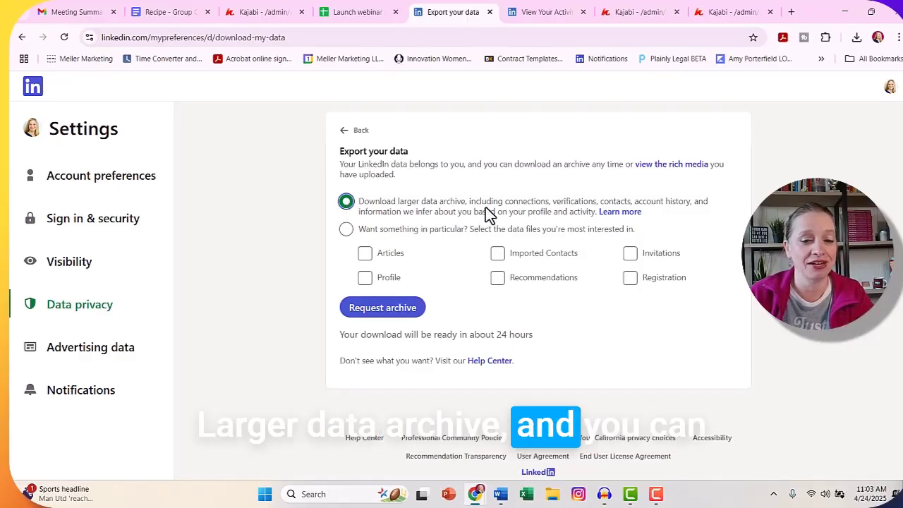
{"action": "left_click_drag", "start_coordinate": [505, 203], "coordinate": [553, 210]}
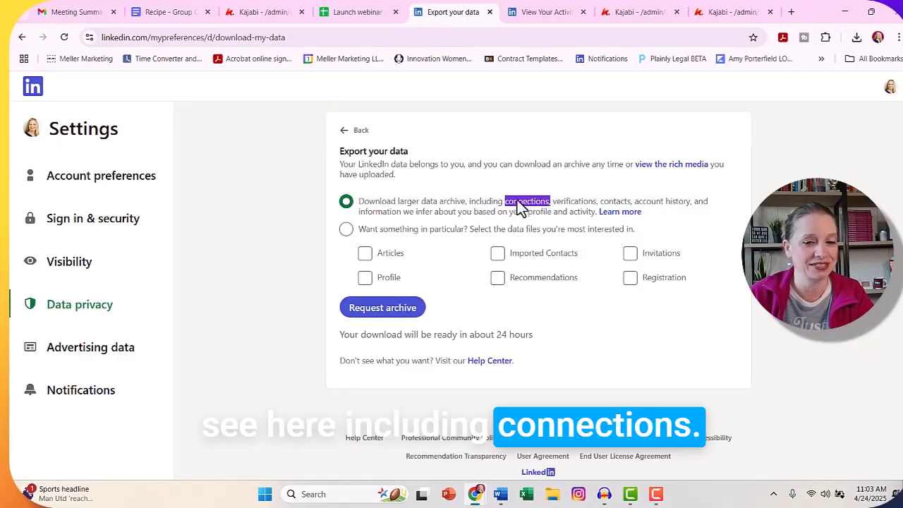
{"action": "left_click", "coordinate": [516, 205]}
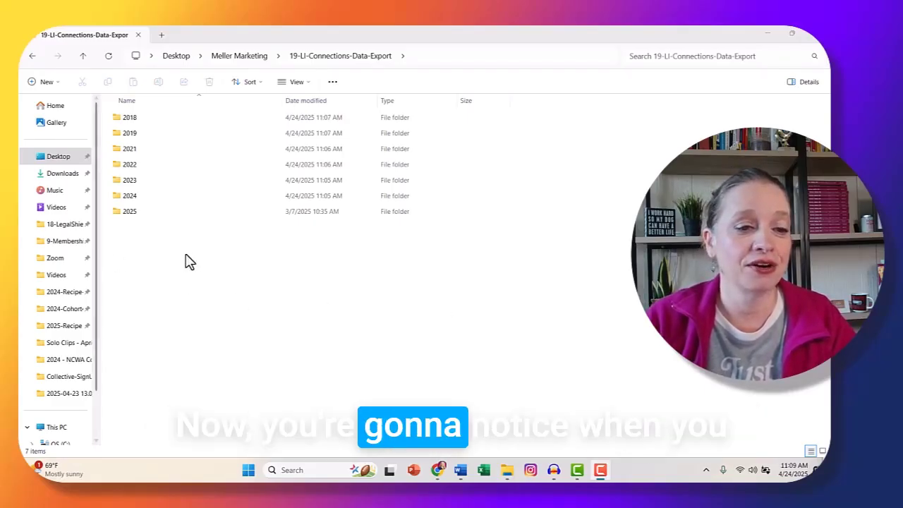
Step: Open the 2025 folder in File Explorer and go into its 030625-fulldata subfolder
{"action": "double_click", "coordinate": [159, 213]}
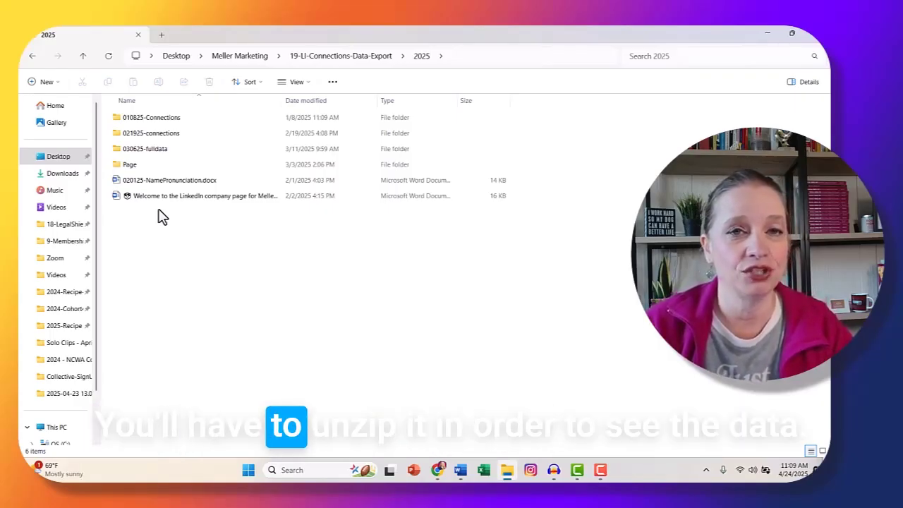
{"action": "double_click", "coordinate": [185, 150]}
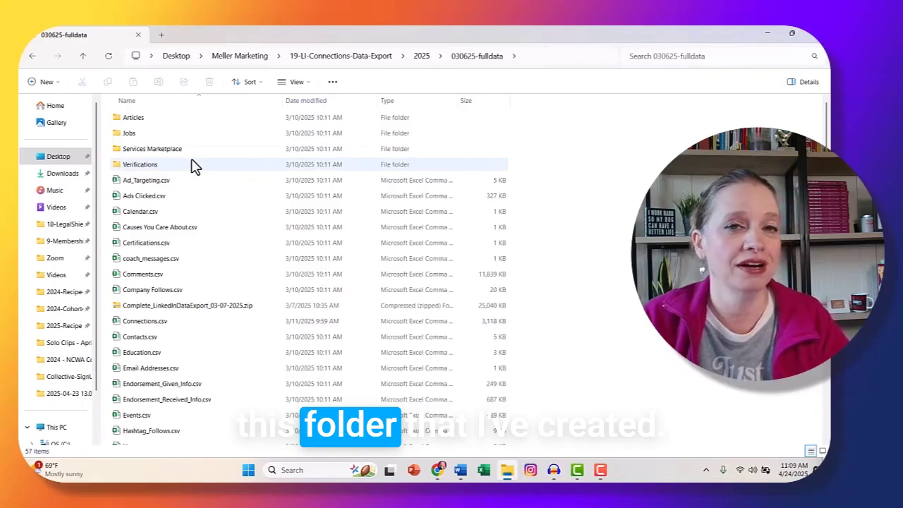
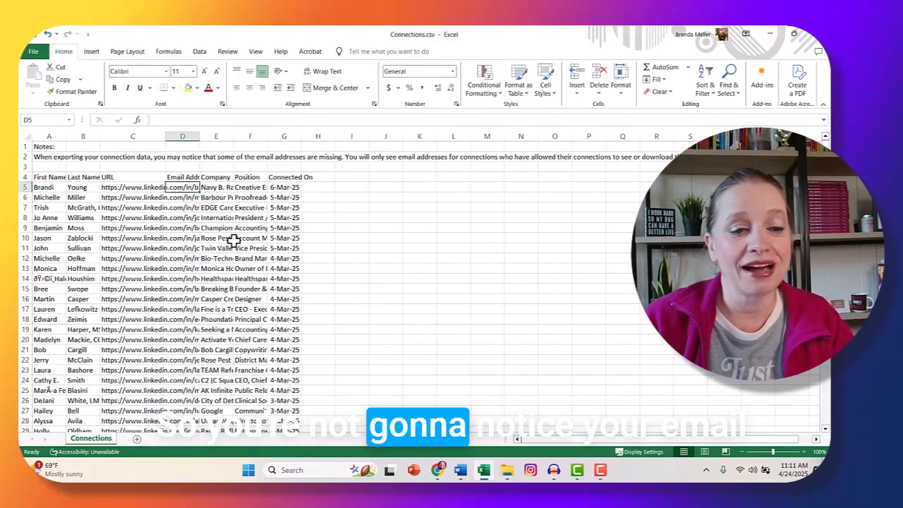
Step: Examine the Company and Connected On columns in Connections.csv and go to the end of the list
{"action": "left_click", "coordinate": [214, 185]}
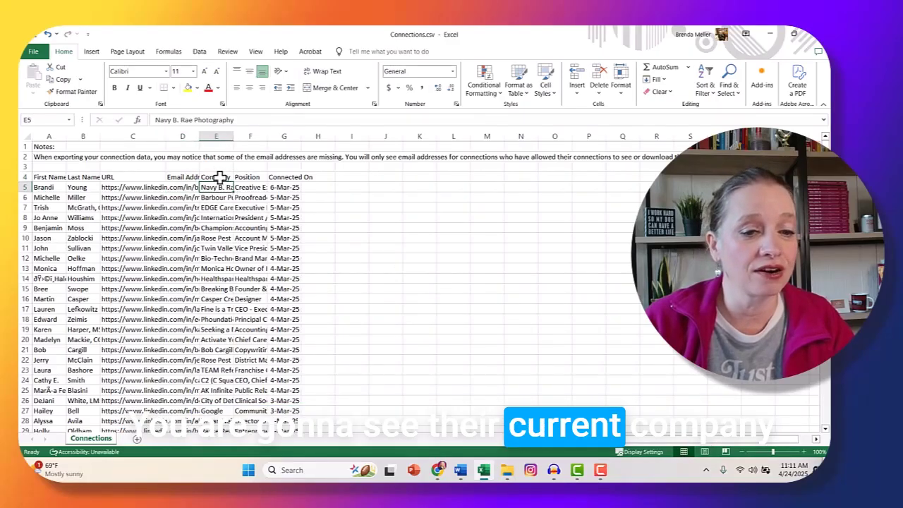
{"action": "left_click", "coordinate": [219, 177]}
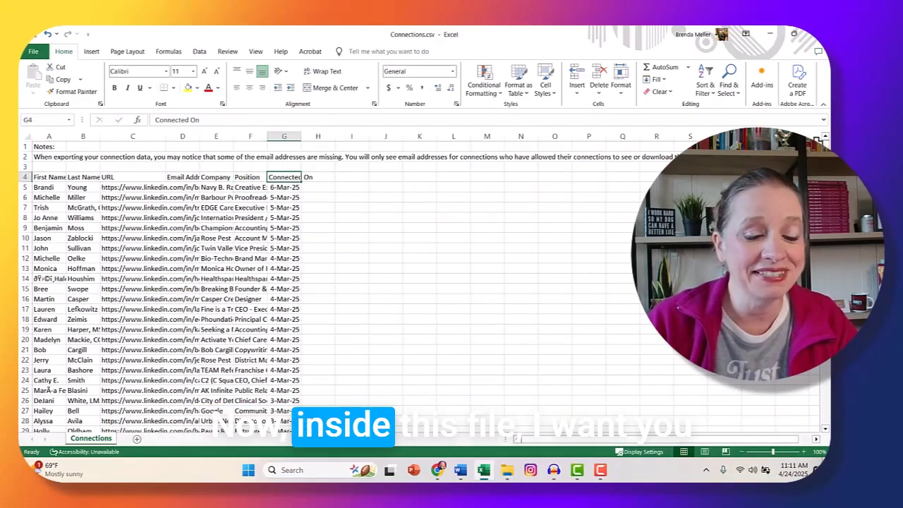
{"action": "left_click_drag", "start_coordinate": [825, 145], "coordinate": [816, 409]}
{"action": "scroll", "coordinate": [402, 346], "scroll_direction": "down", "scroll_amount": 3}
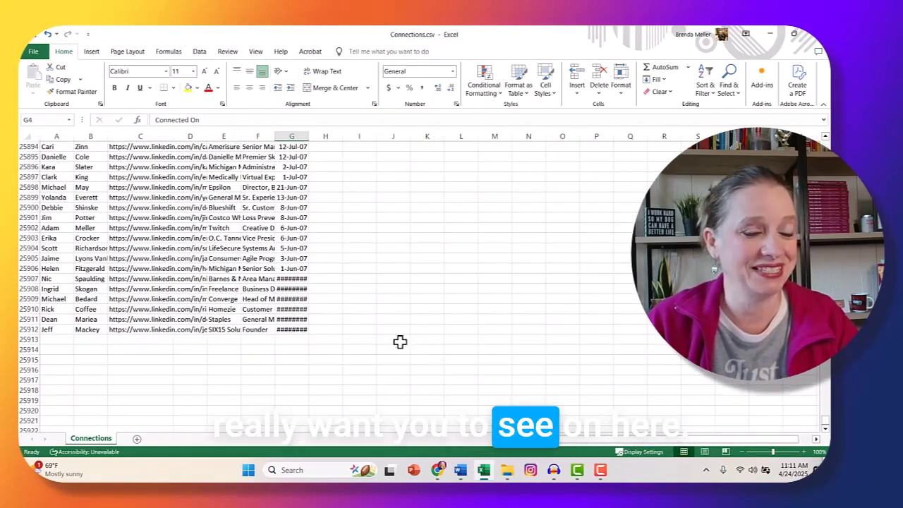
Step: Auto-fit the width of the Connected On column so the full dates show at the end of the list
{"action": "left_click", "coordinate": [119, 328]}
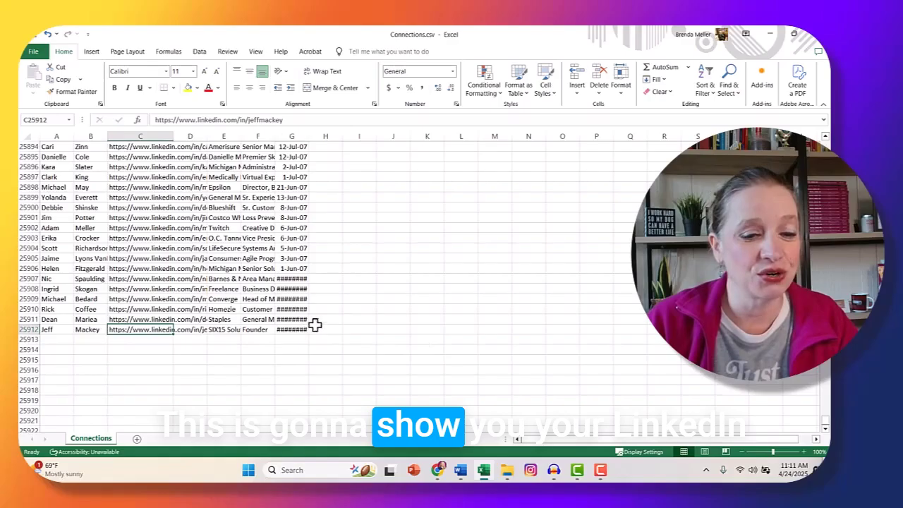
{"action": "left_click_drag", "start_coordinate": [308, 131], "coordinate": [307, 131]}
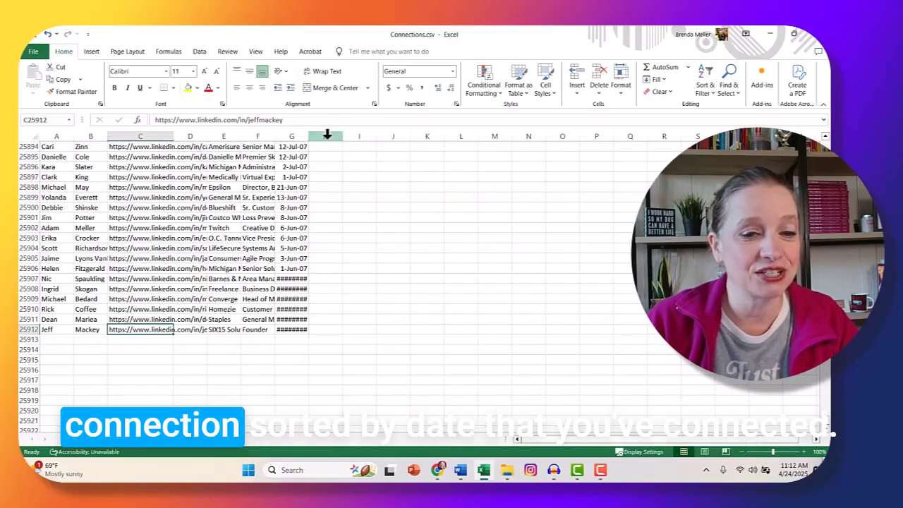
{"action": "double_click", "coordinate": [307, 135]}
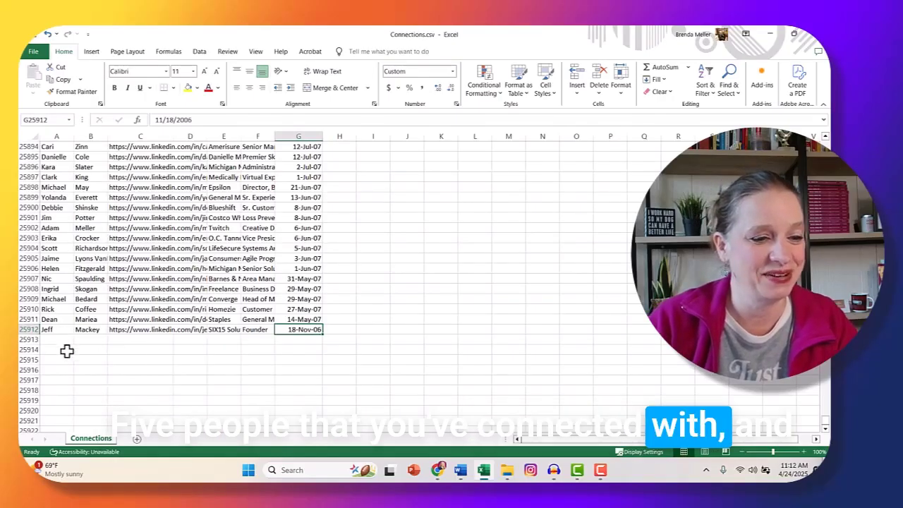
Step: Highlight the five oldest connections in rows 25908 to 25912, and select the connection in row 25903
{"action": "left_click_drag", "start_coordinate": [46, 329], "coordinate": [88, 330]}
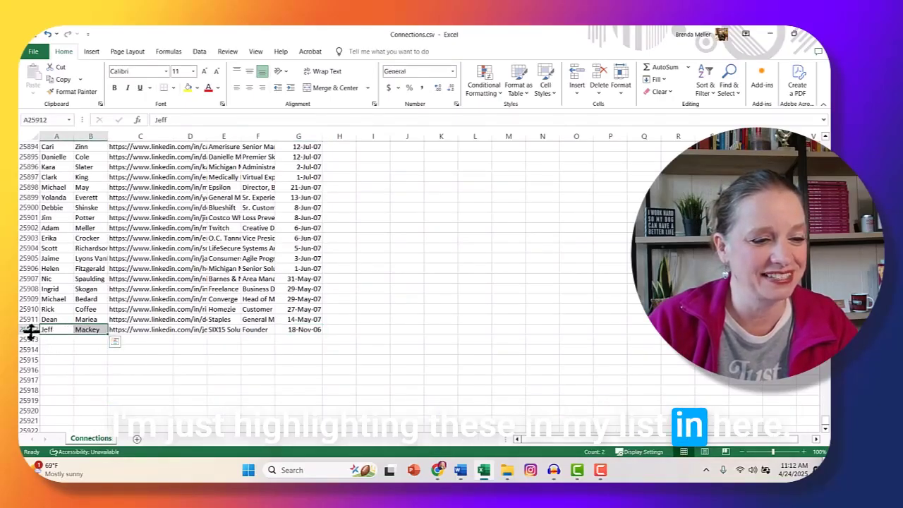
{"action": "left_click_drag", "start_coordinate": [25, 330], "coordinate": [26, 284]}
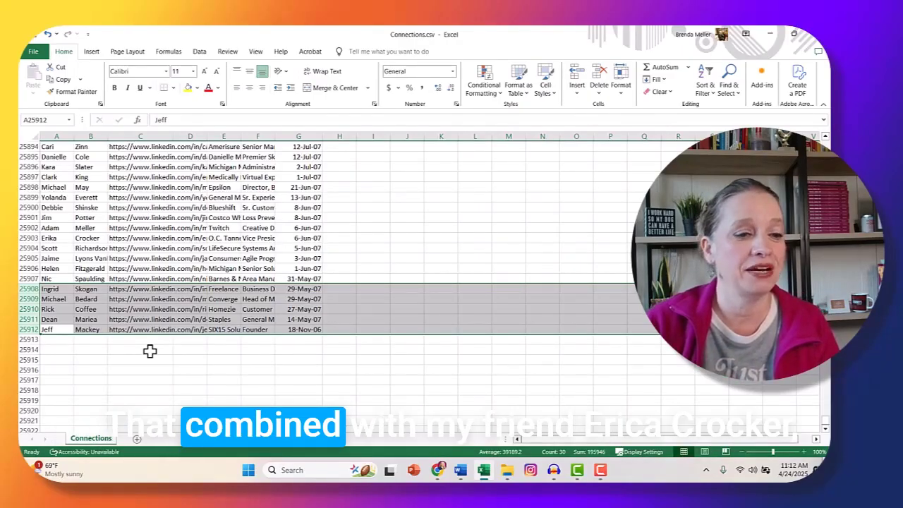
{"action": "left_click", "coordinate": [29, 238]}
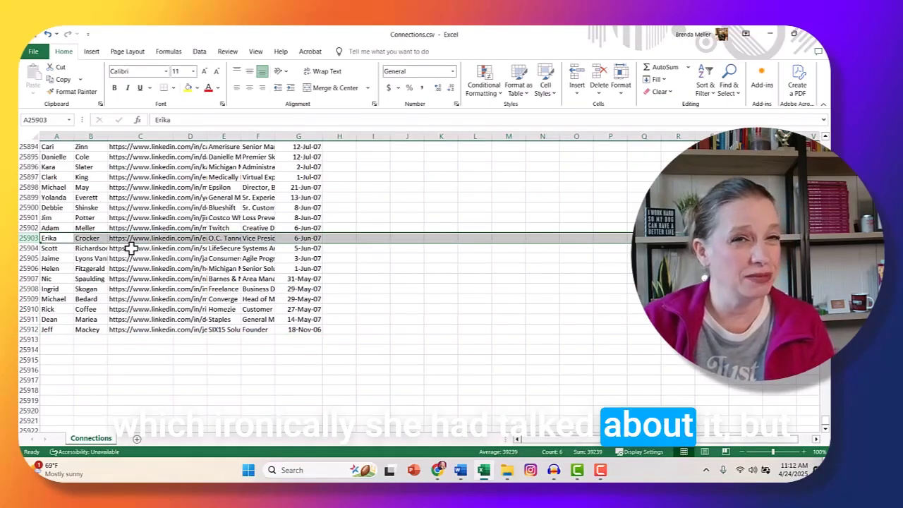